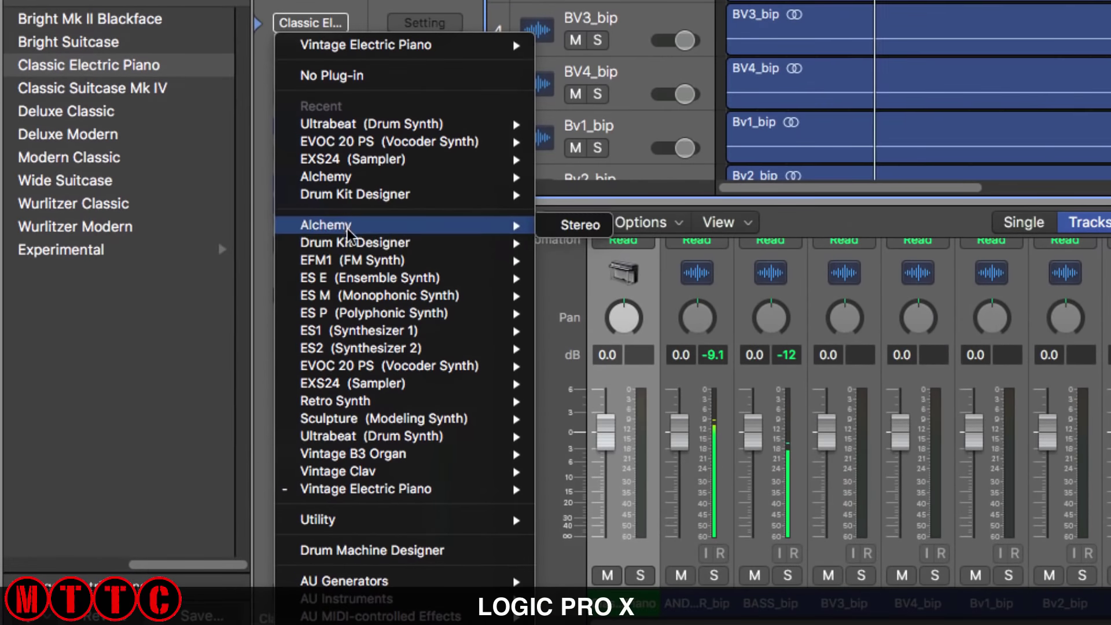
Leave track 1 on Classic Electric Piano and scroll the Library browser back to its top.
mouse_move(226, 371)
mouse_move(356, 408)
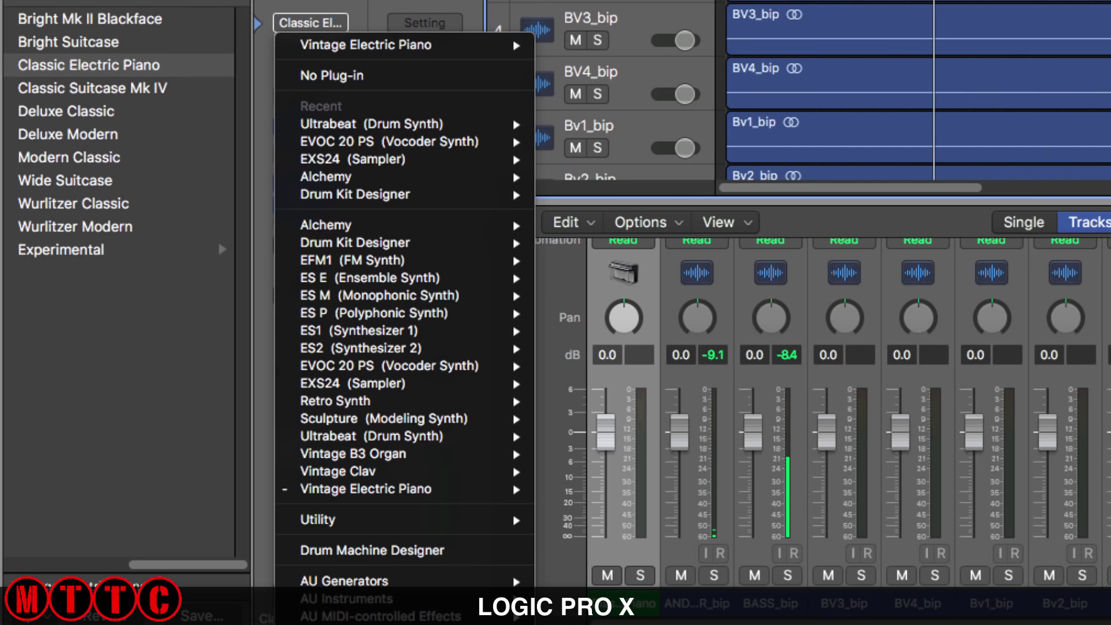
key("Escape")
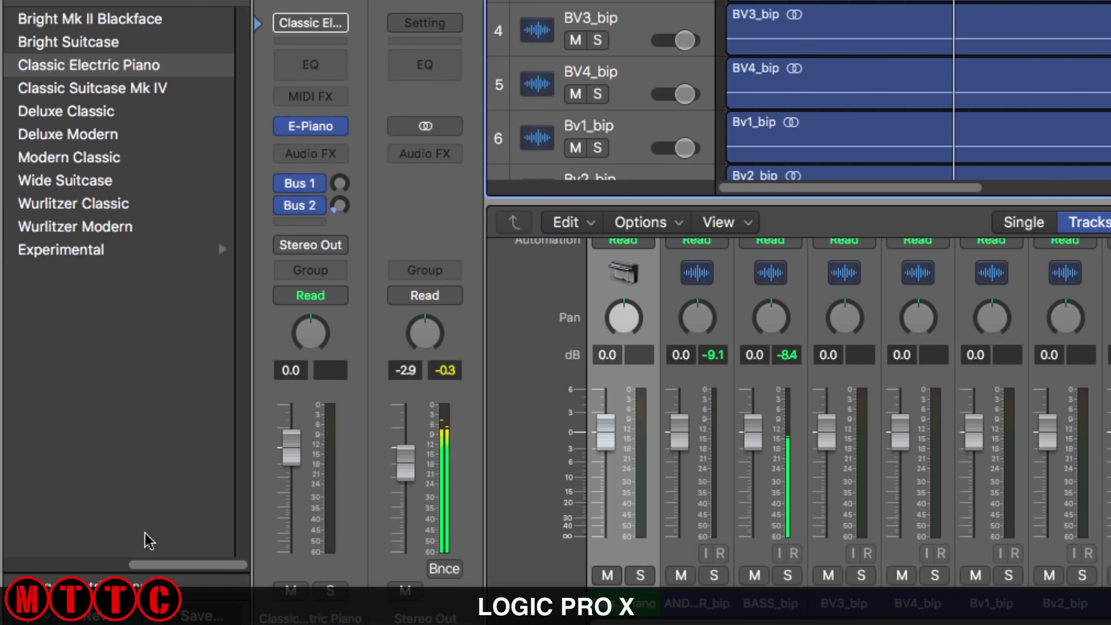
left_click_drag(150, 570, 9, 558)
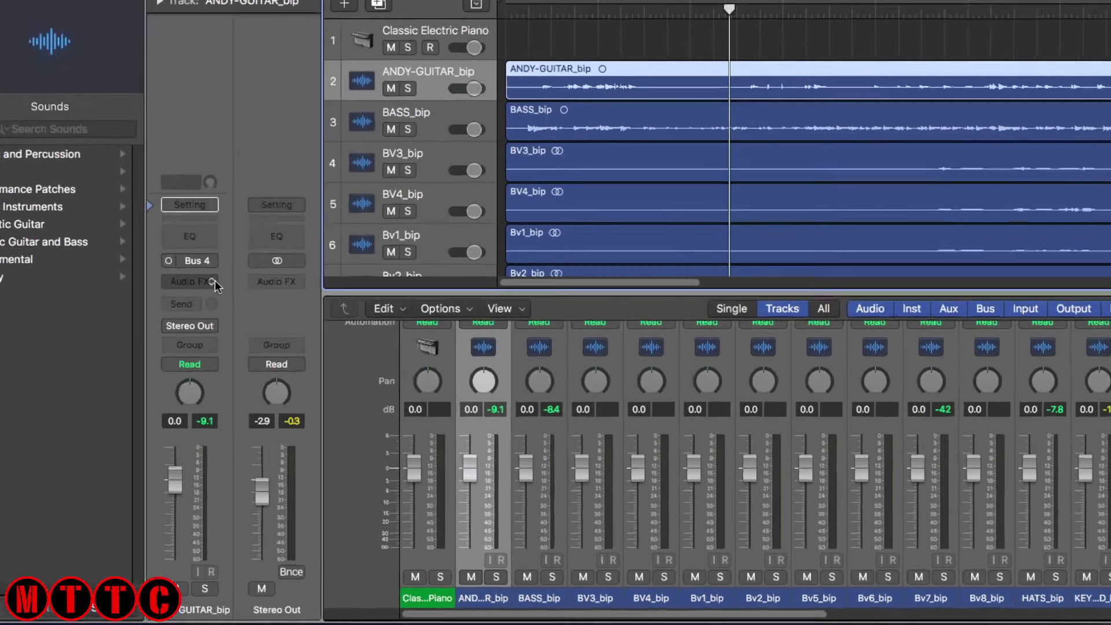
Browse the ANDY-GUITAR_bip Audio FX categories Amps and Pedals, Delay, EQ and Filter, then reposition HALion Sonic SE.
left_click(221, 331)
mouse_move(158, 126)
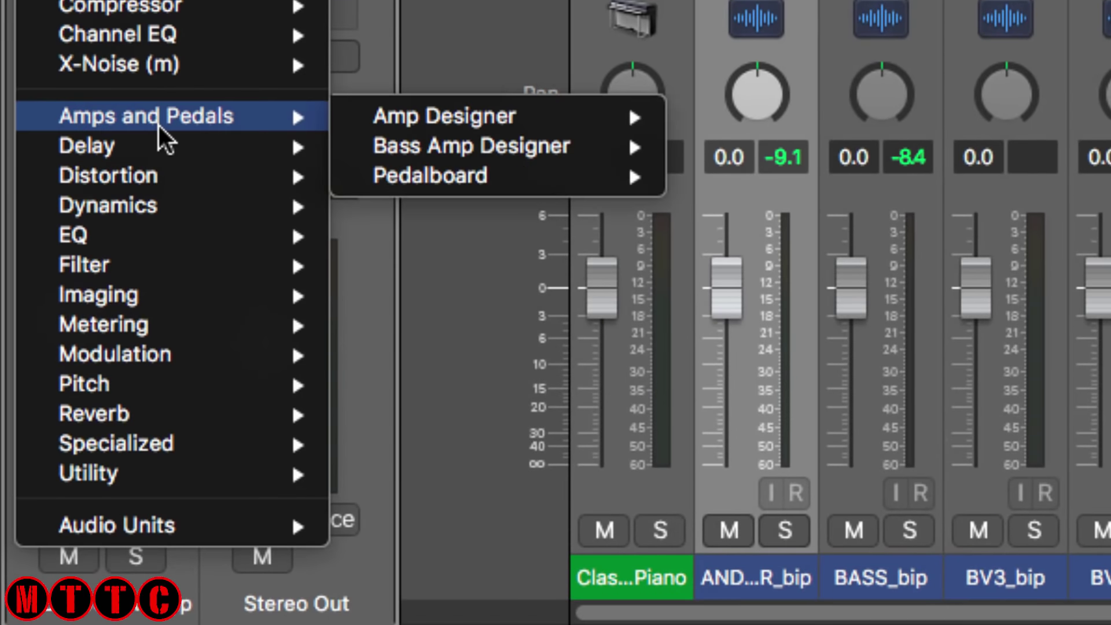
mouse_move(152, 146)
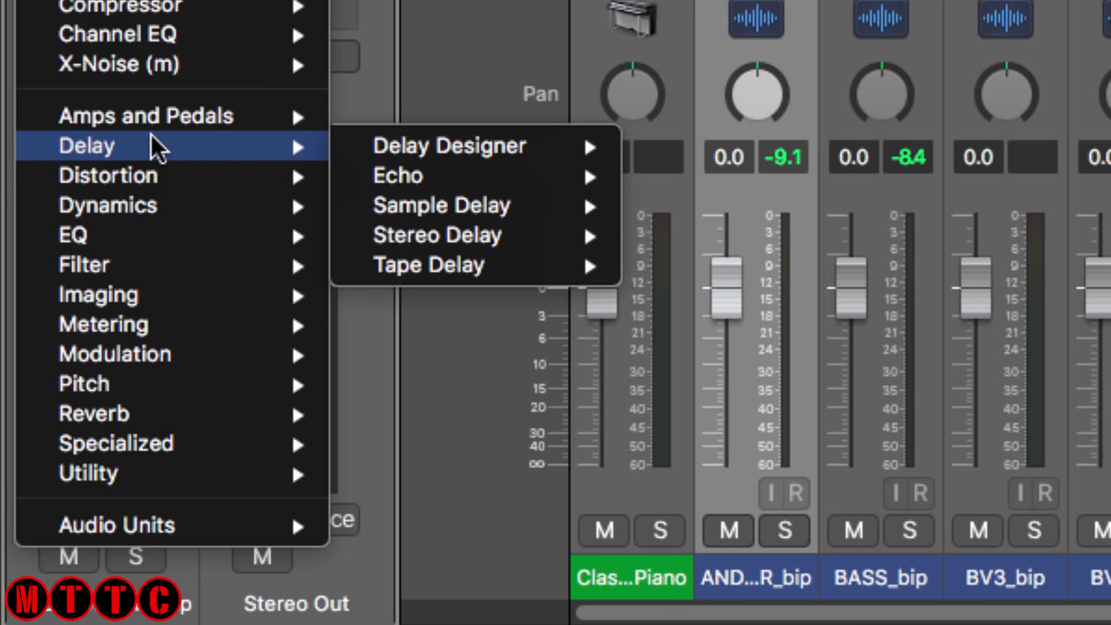
mouse_move(154, 174)
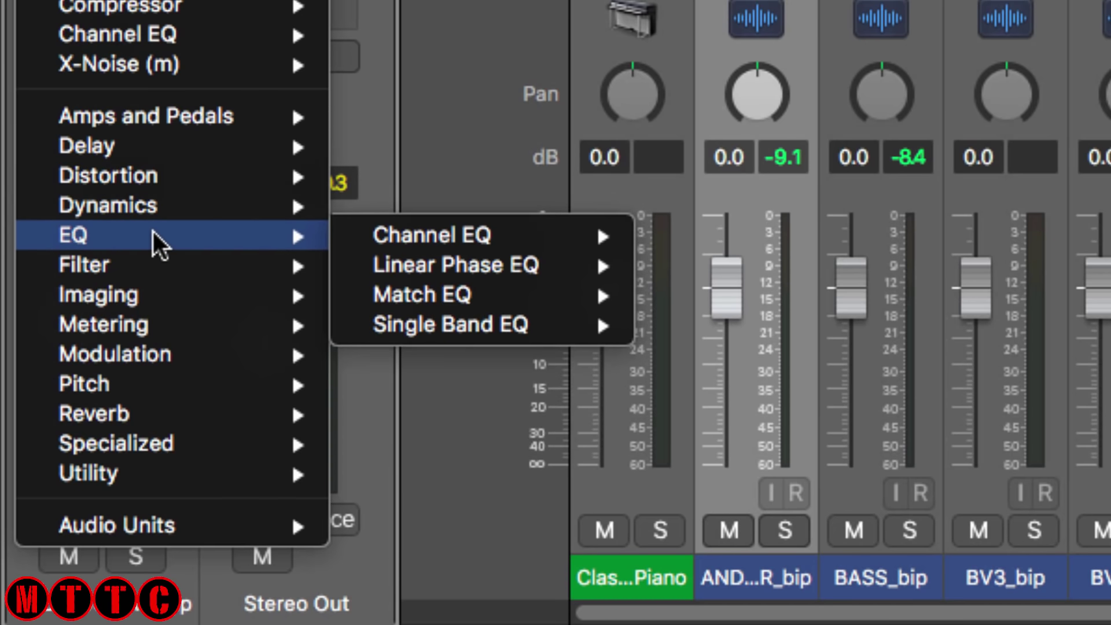
mouse_move(154, 268)
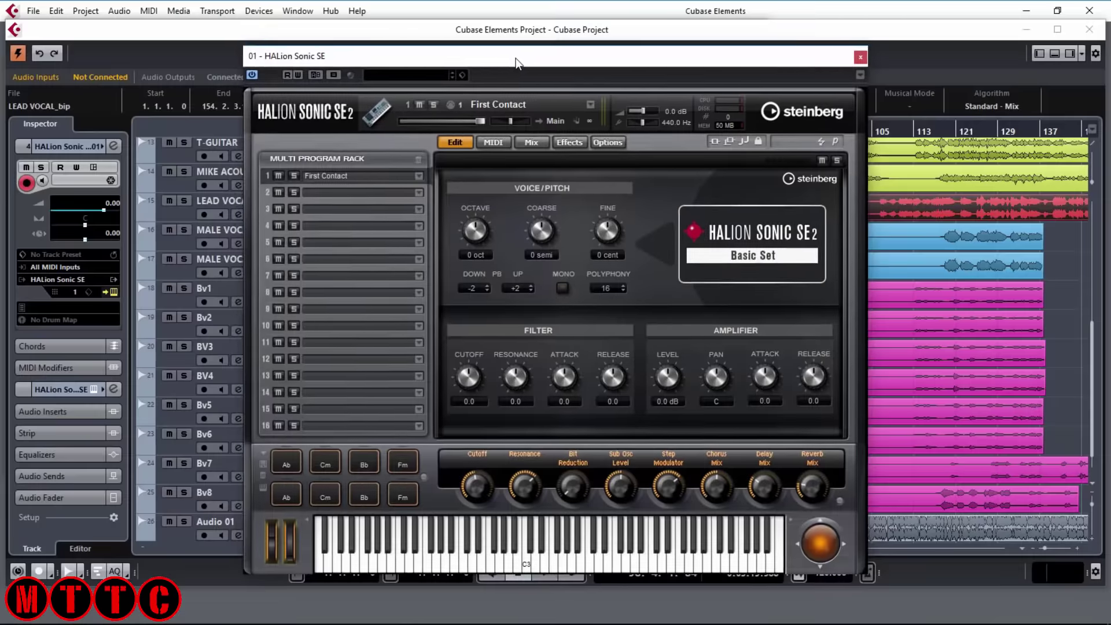
left_click_drag(527, 55, 332, 16)
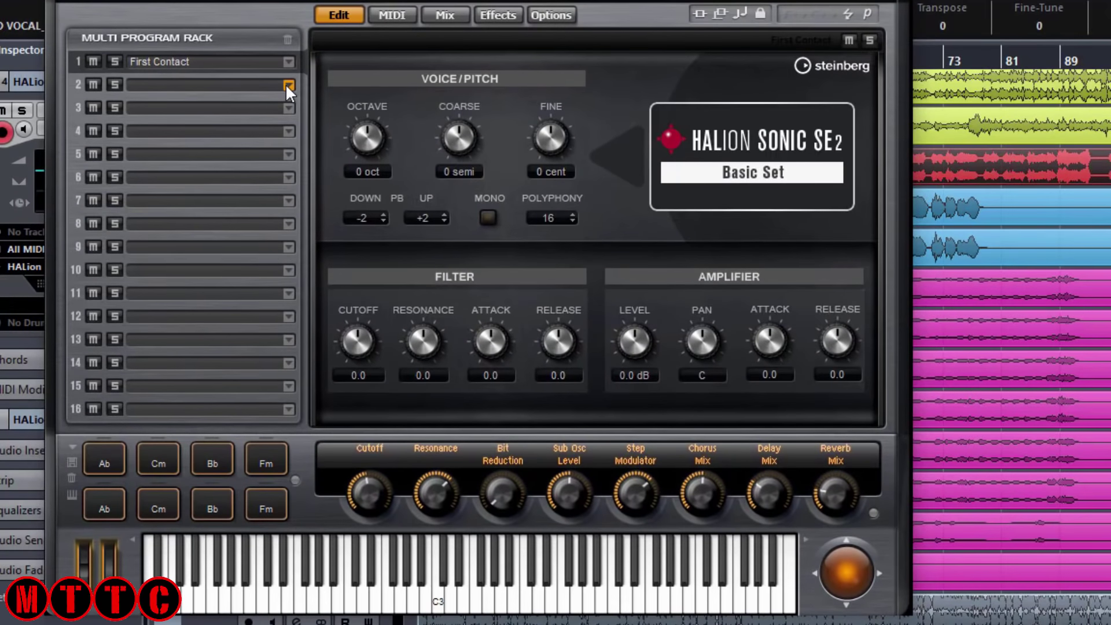
Show the program list for rack slot 2 in HALion Sonic SE.
left_click(288, 84)
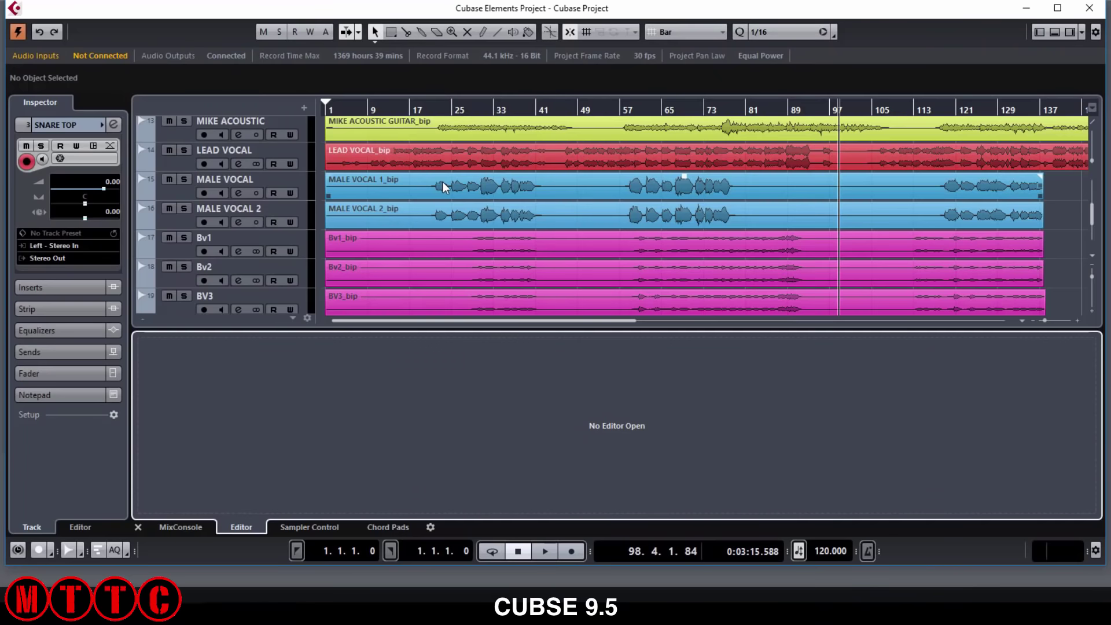
Open the LEAD VOCAL event and view the MixConsole, Editor, Sampler Control and Chord Pads lower-zone tabs.
double_click(454, 144)
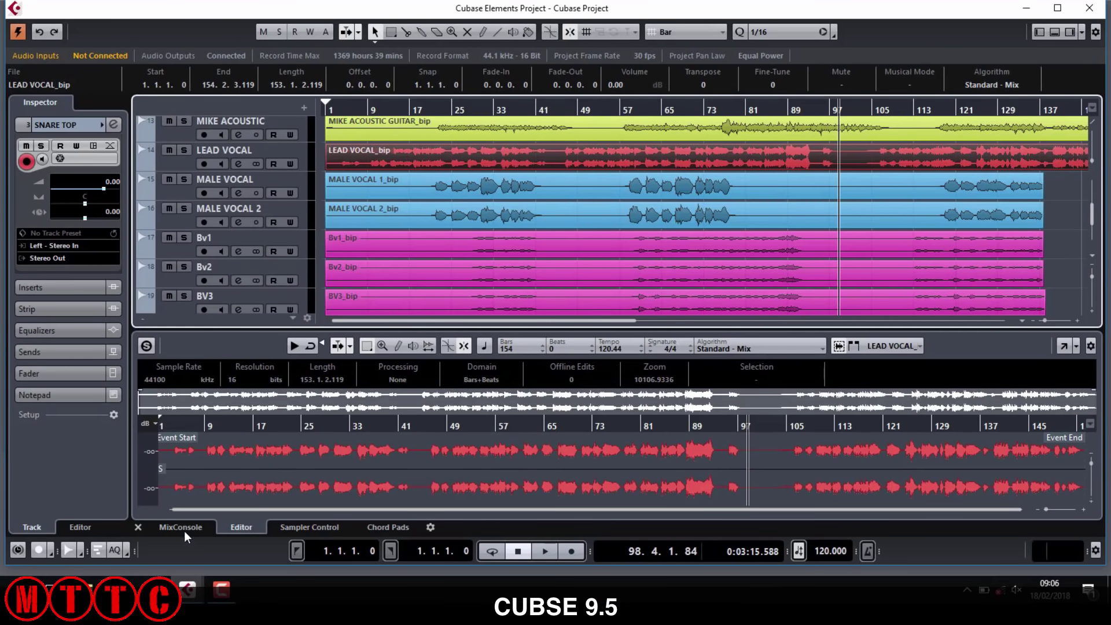
left_click(182, 526)
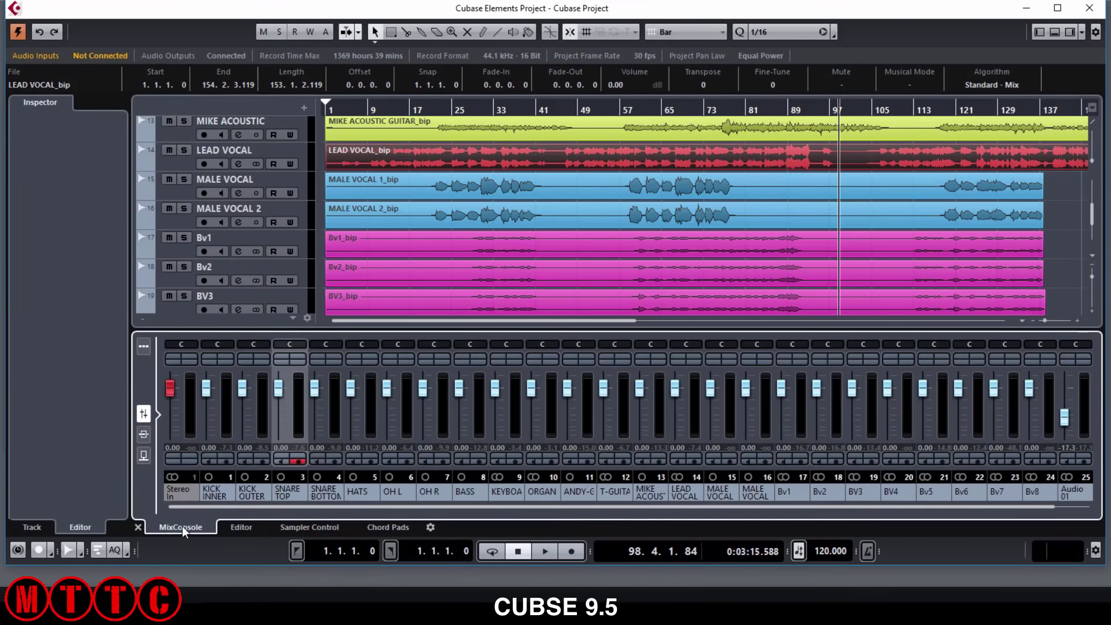
left_click(245, 528)
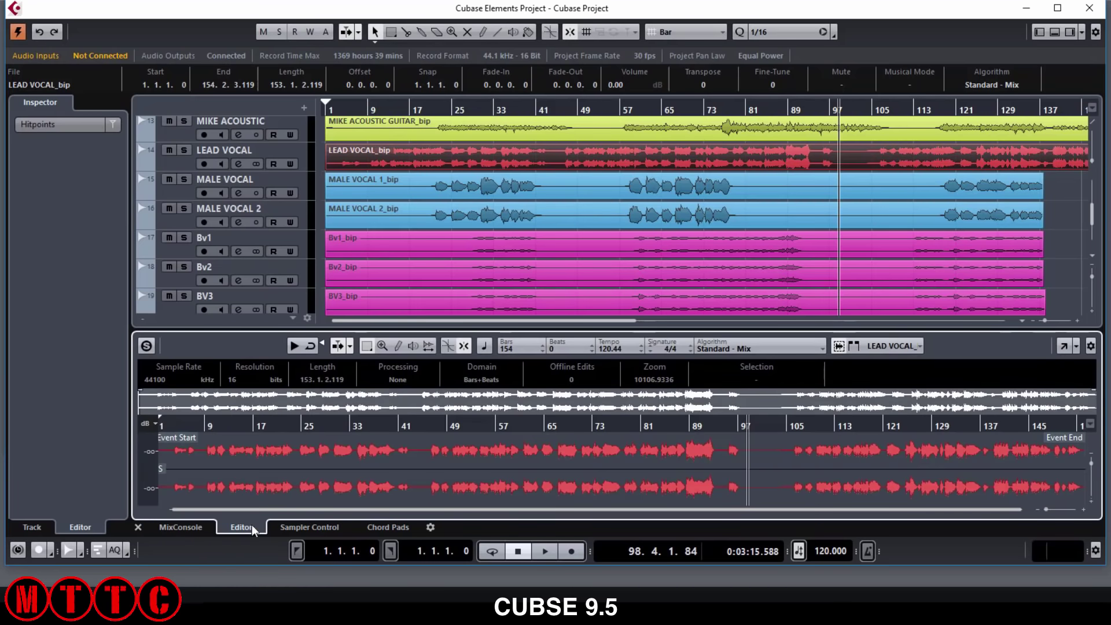
left_click(308, 525)
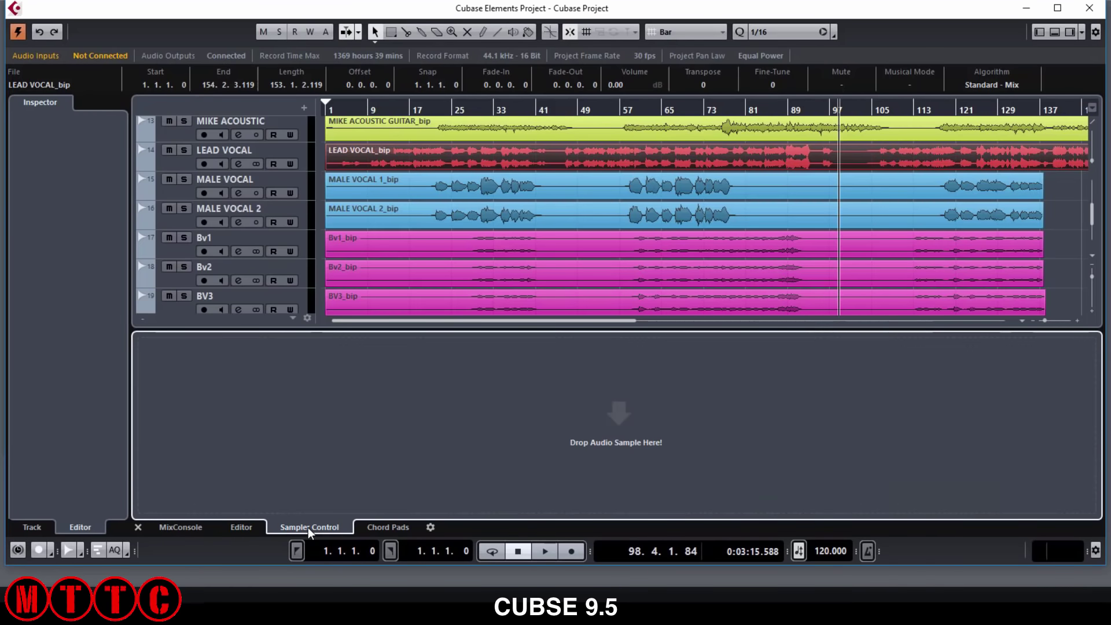
left_click(387, 525)
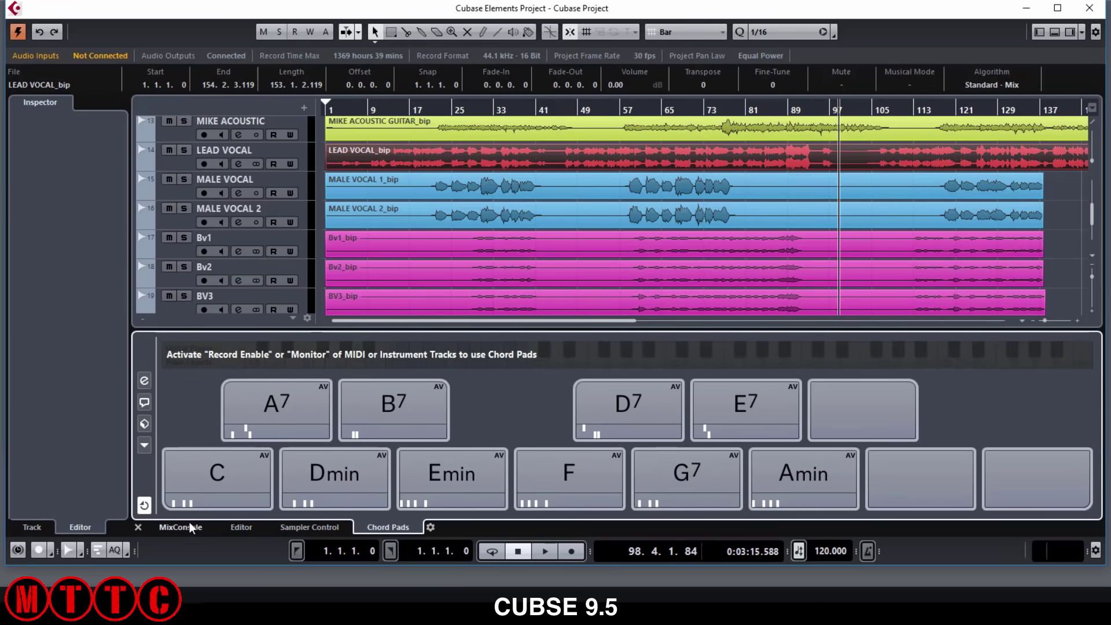
left_click(188, 526)
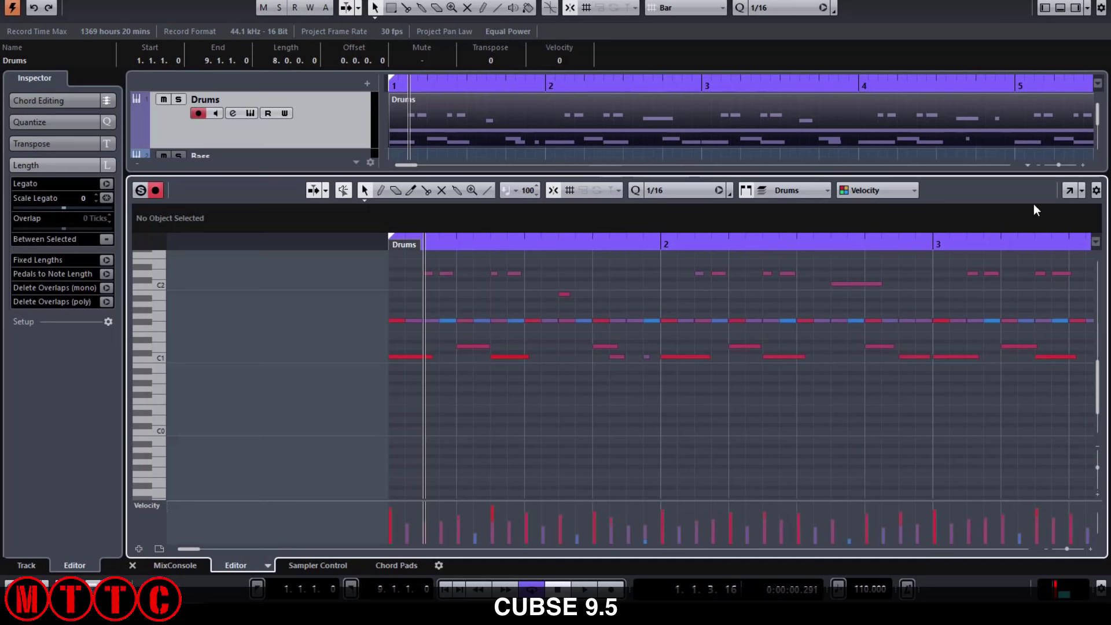
Maximize the drums Key Editor and put the Sample Editor in its own full-screen window.
left_click(1069, 190)
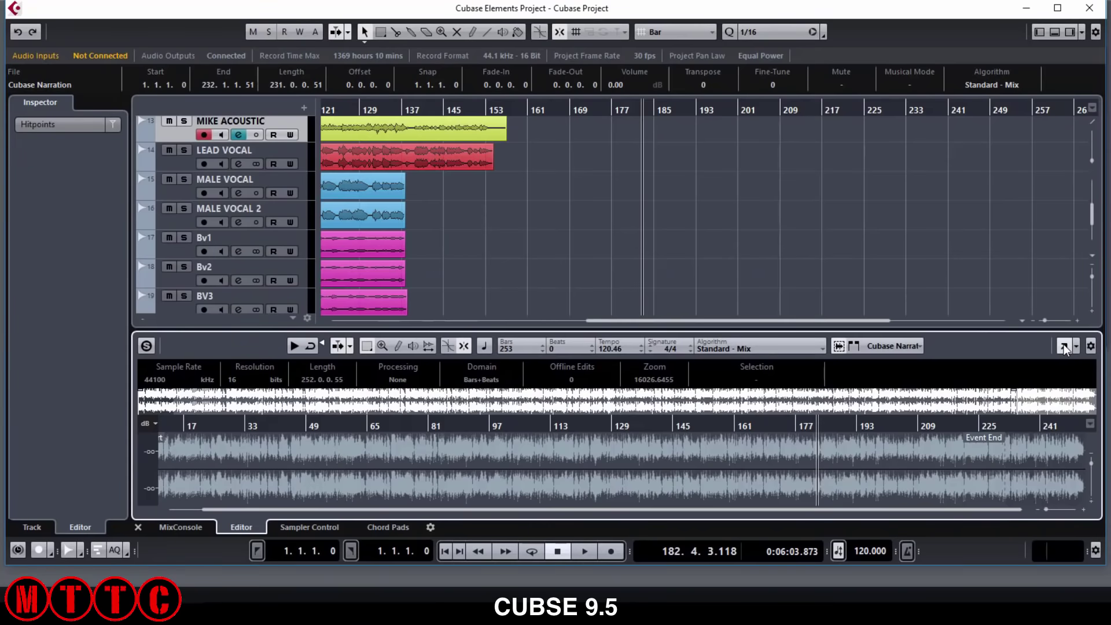
left_click(1064, 345)
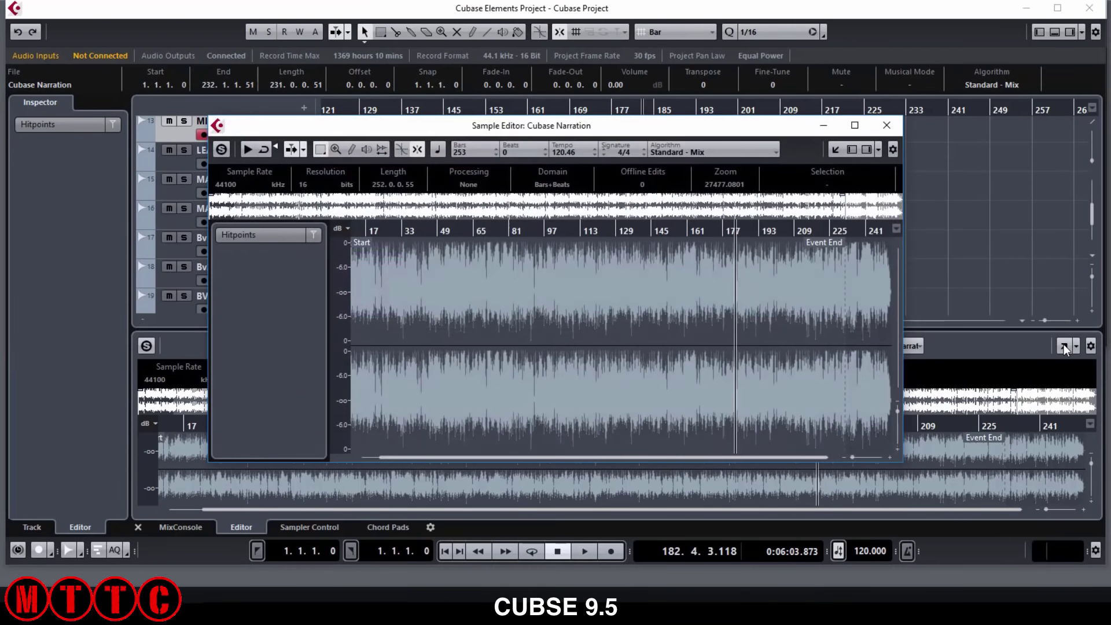
left_click(854, 127)
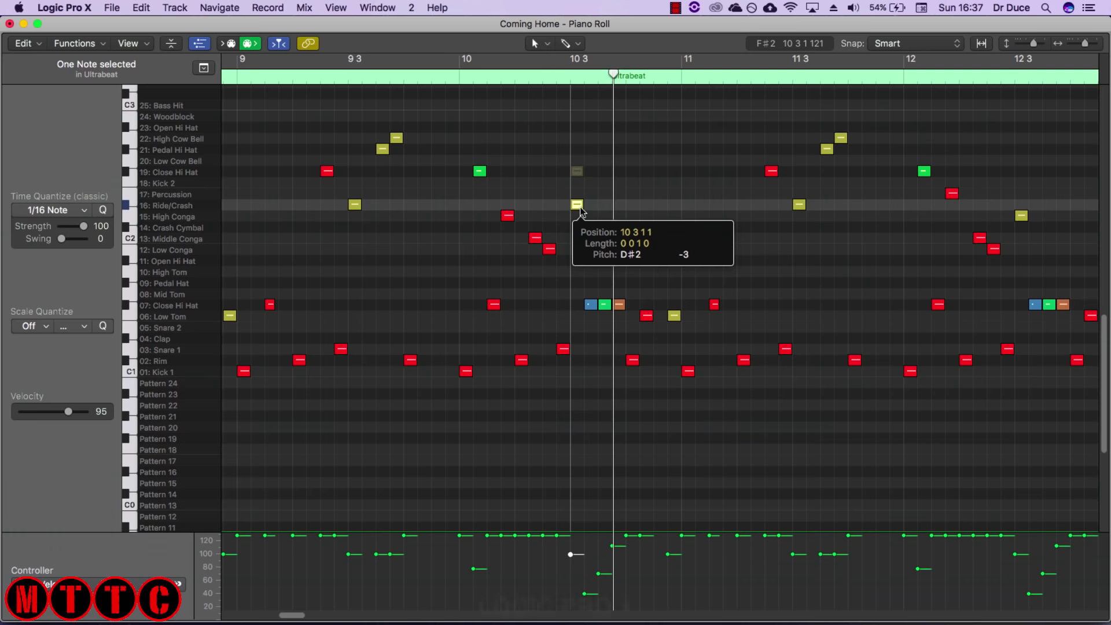
Move the yellow note down to C#2 and raise its velocity from 100 to 106.
left_click_drag(575, 207, 577, 226)
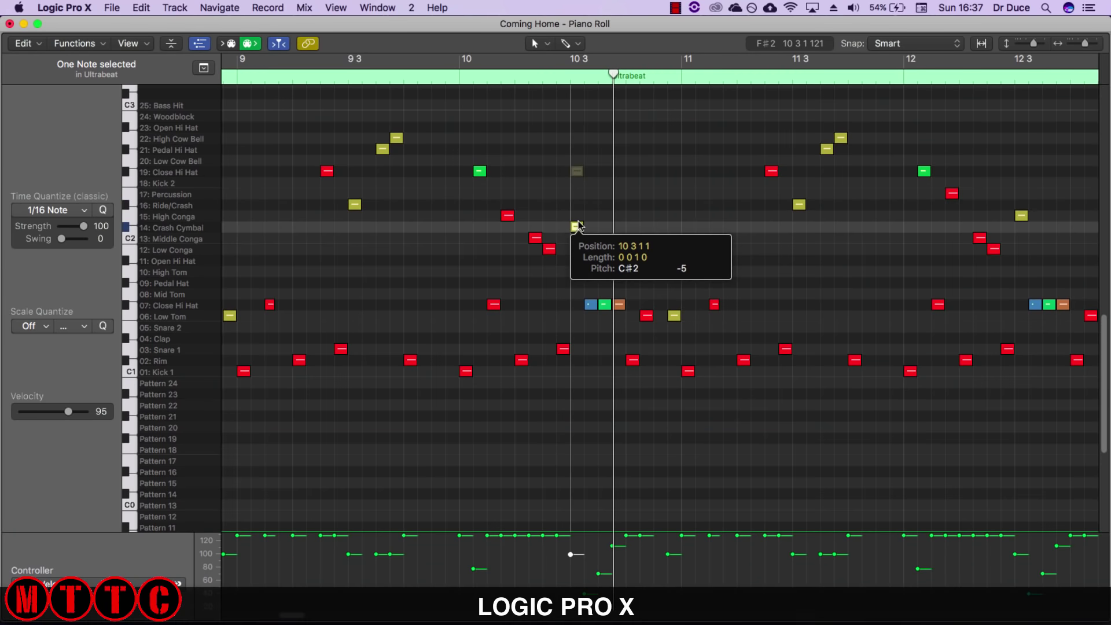
left_click_drag(572, 557, 572, 550)
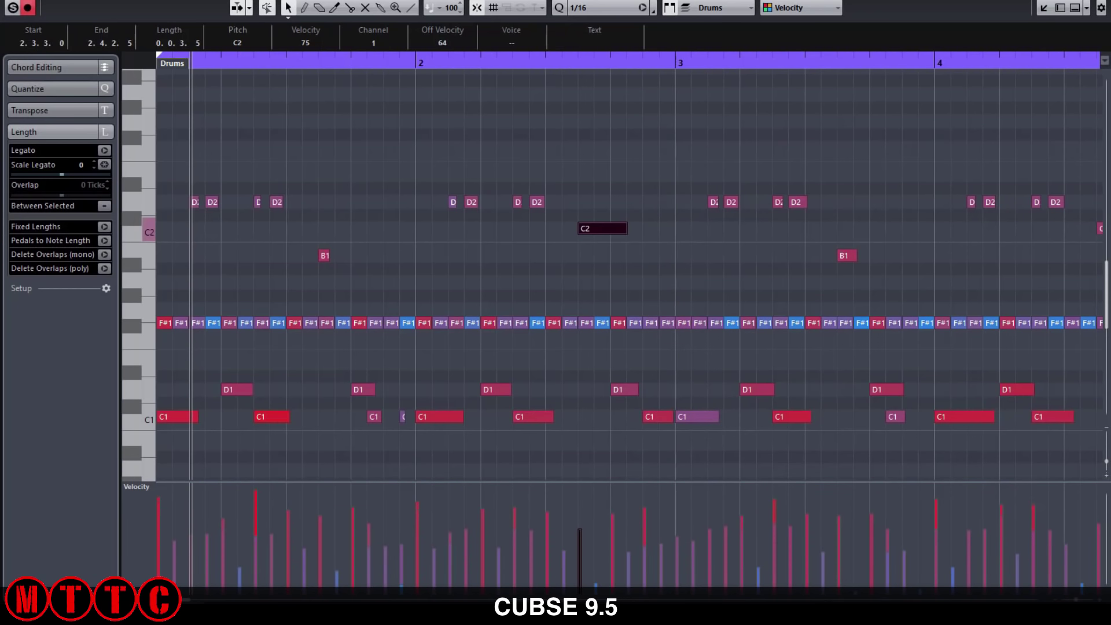
key("XF86AudioRaiseVolume")
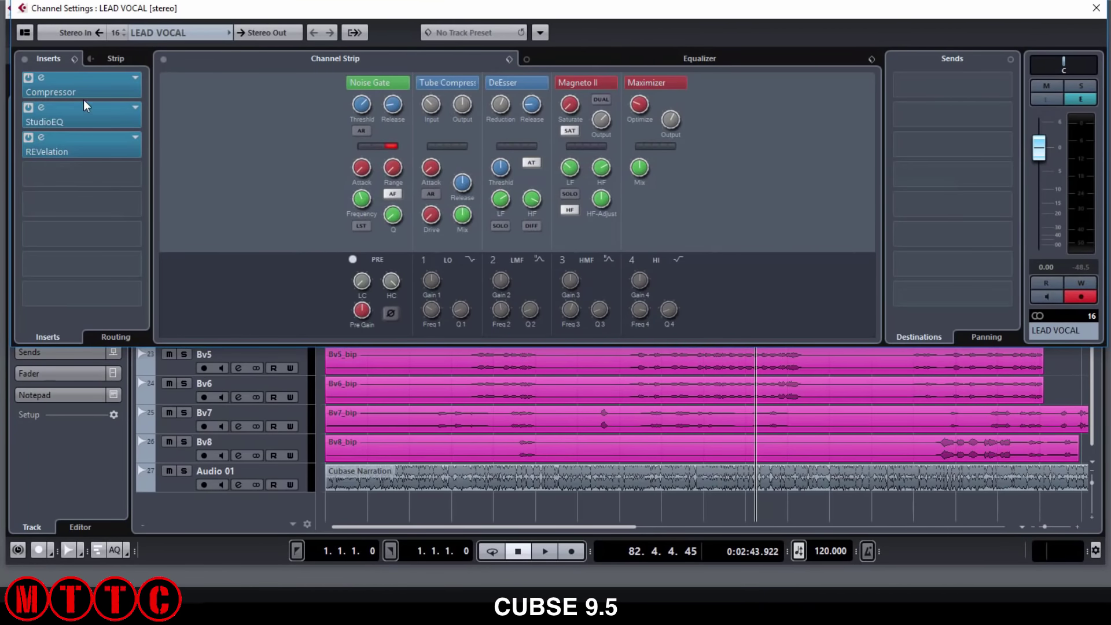
Open the Compressor, StudioEQ and REVelation editors on LEAD VOCAL, moving the REVelation window up.
left_click(70, 85)
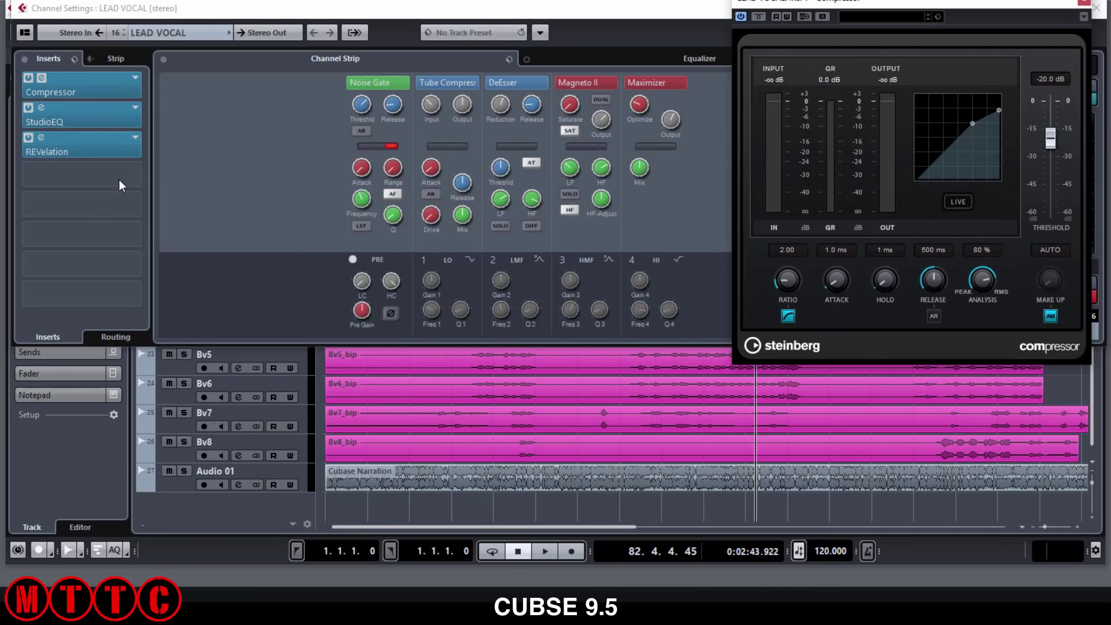
left_click(82, 112)
double_click(82, 112)
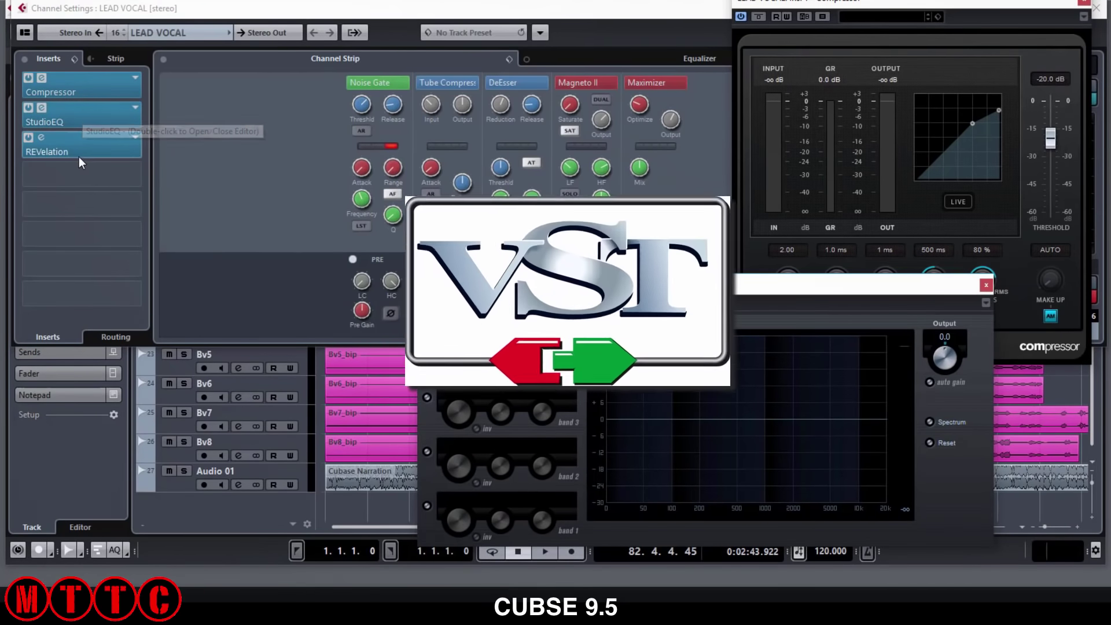
double_click(68, 143)
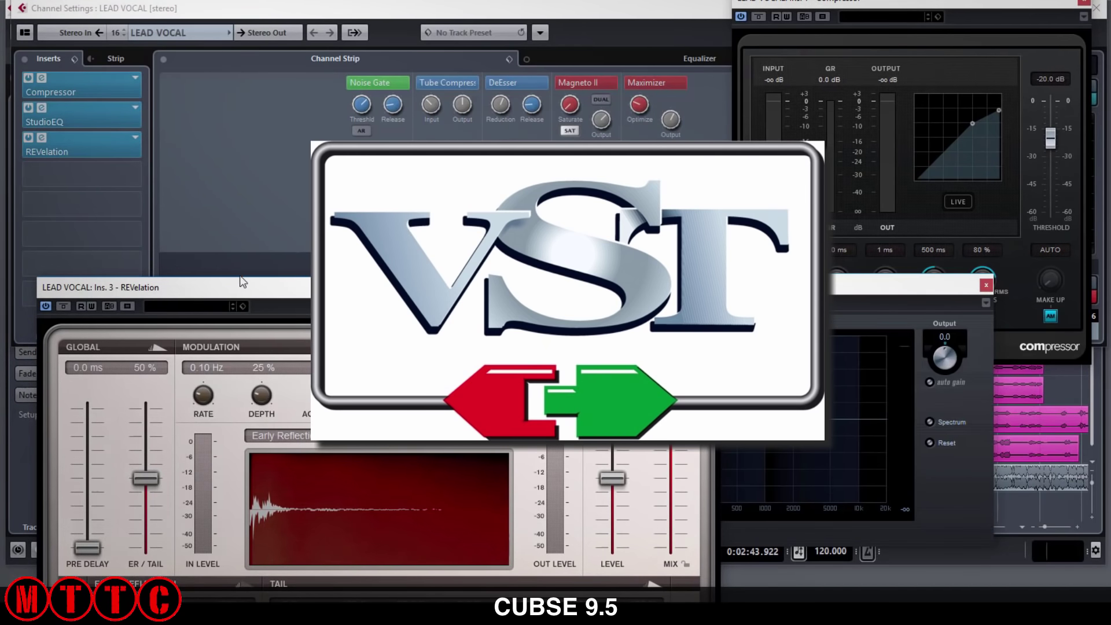
left_click_drag(235, 286, 215, 113)
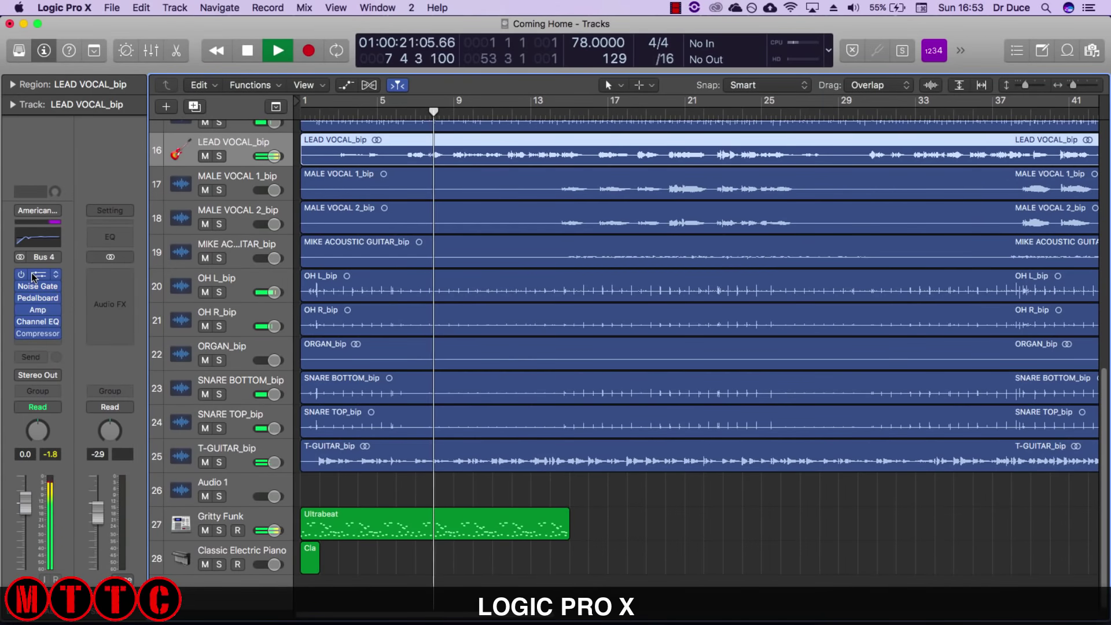
Open the Tuner, Noise Gate, Pedalboard, Amp Designer, Channel EQ and Compressor windows on LEAD VOCAL_bip.
left_click(34, 277)
left_click(36, 287)
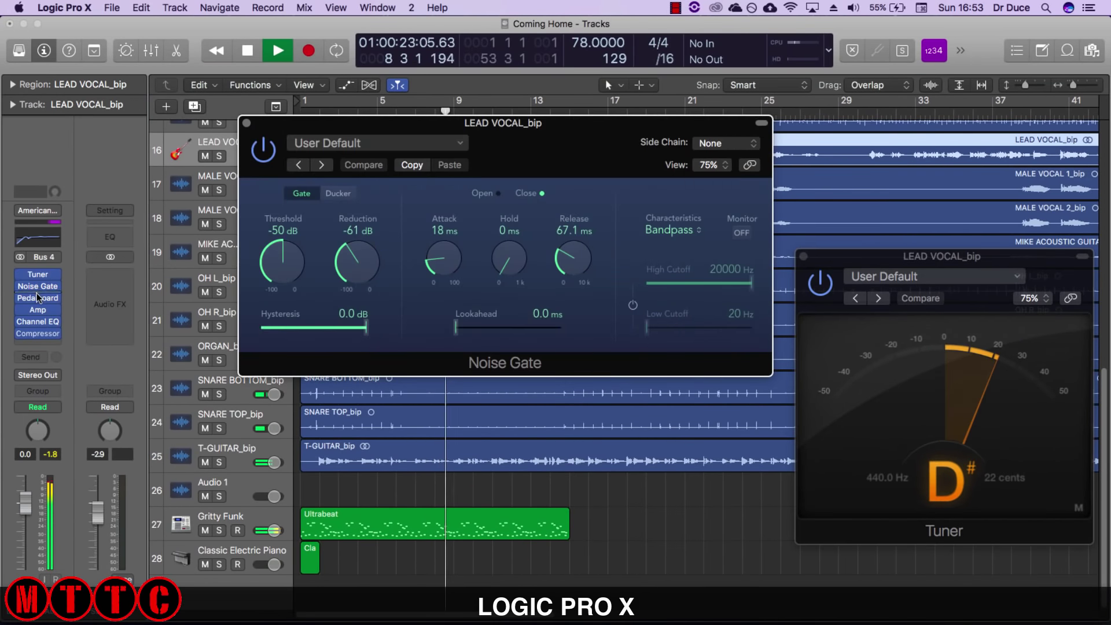
left_click(38, 298)
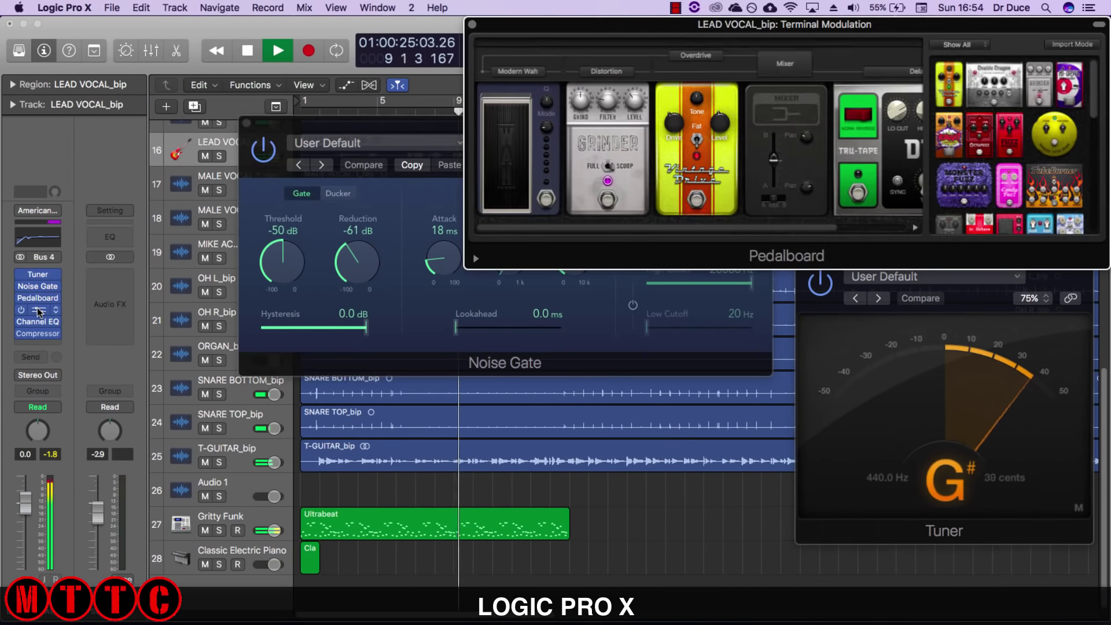
left_click(38, 310)
left_click(40, 319)
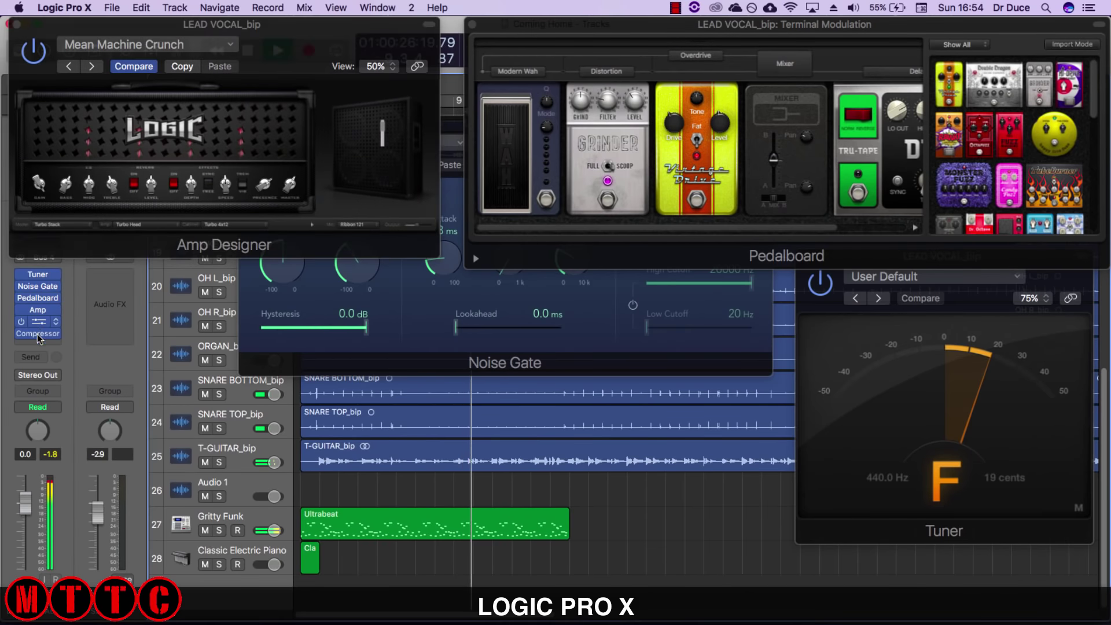
left_click(37, 332)
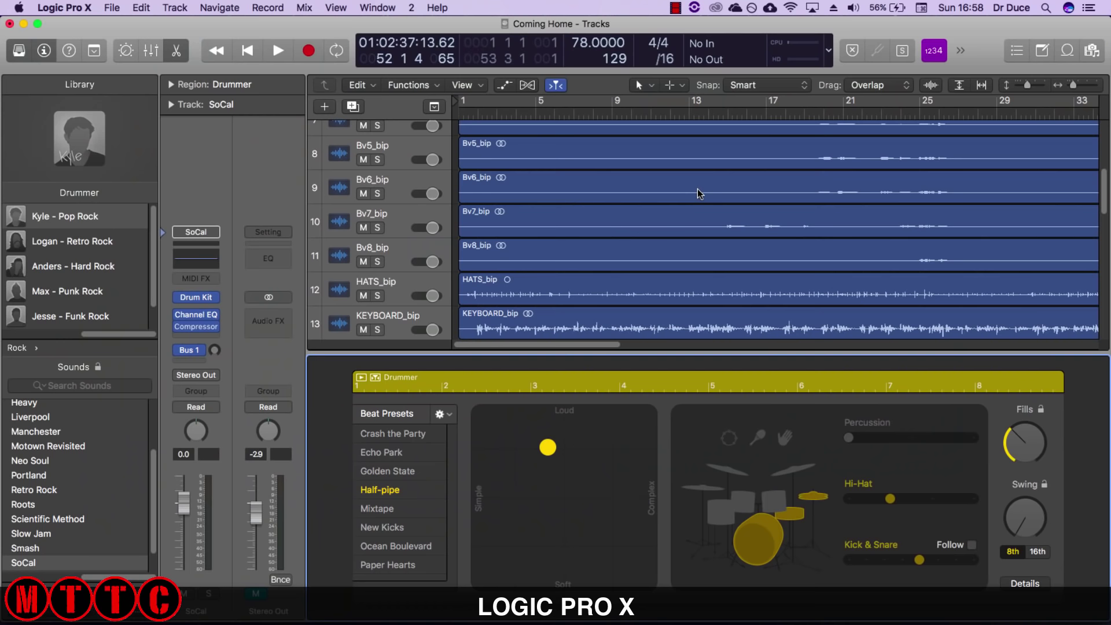
Play the song from the start to hear the SoCal Drummer while browsing the Drummer library.
key("Return")
key("space")
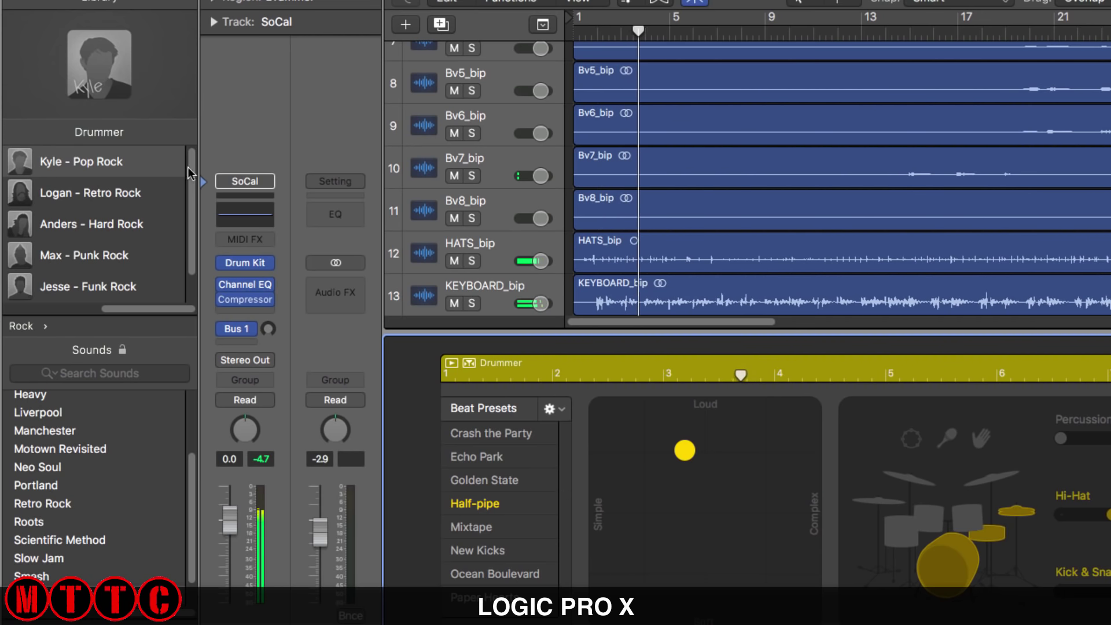
scroll(194, 173, "down", 2)
scroll(194, 182, "down", 2)
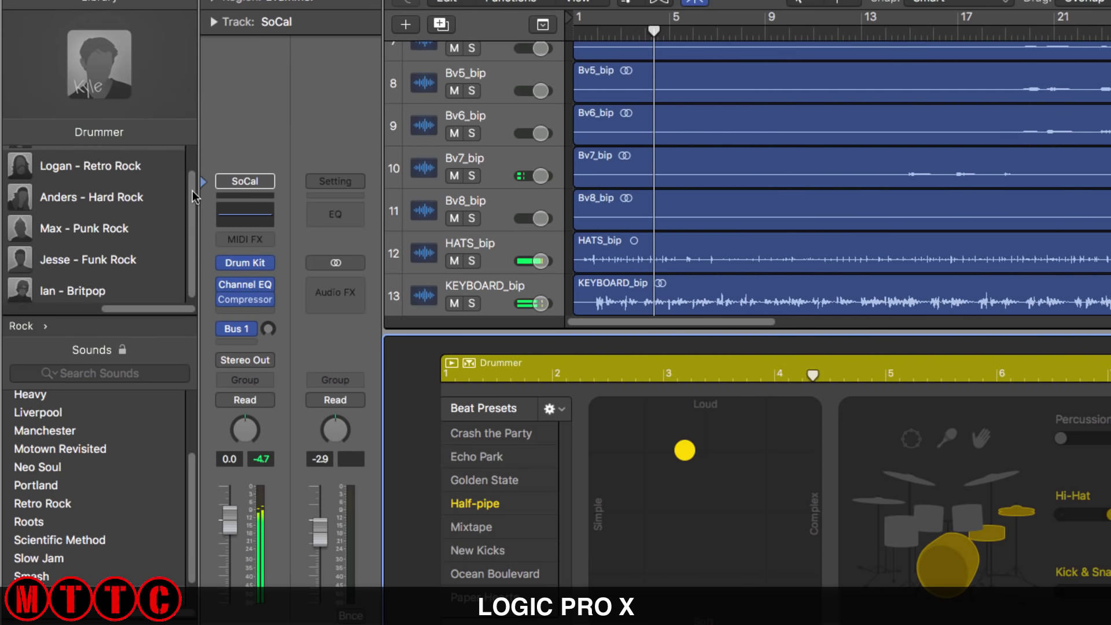
scroll(191, 185, "up", 4)
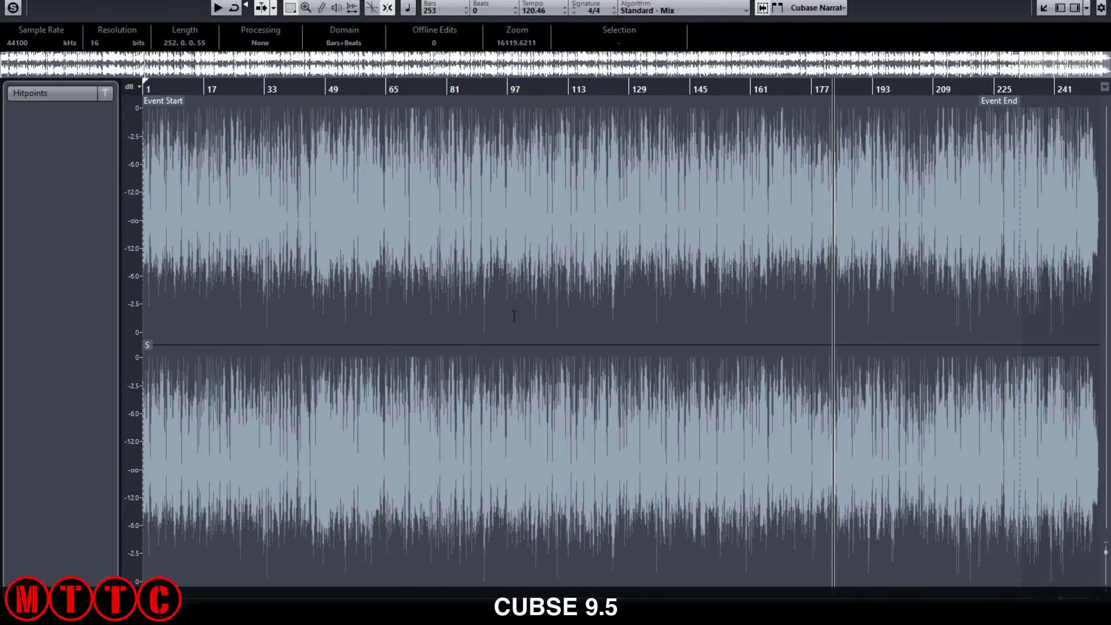
Select the narration from bar 64 to about bar 153, then mark a section of KEYBOARD_bip.
left_click_drag(384, 291, 599, 334)
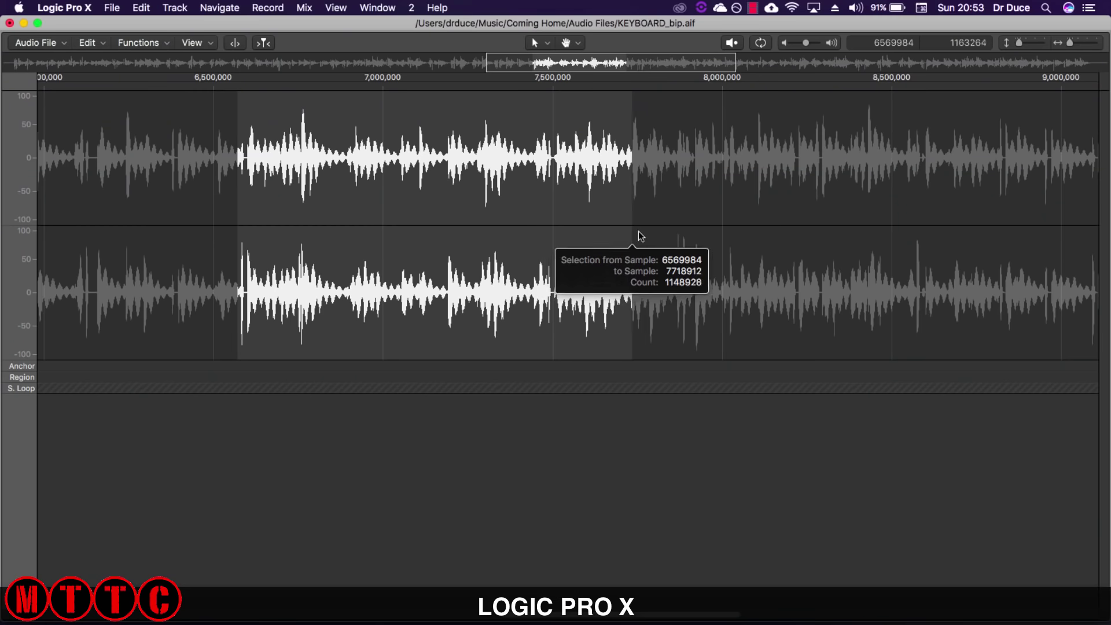
left_click_drag(637, 235, 740, 240)
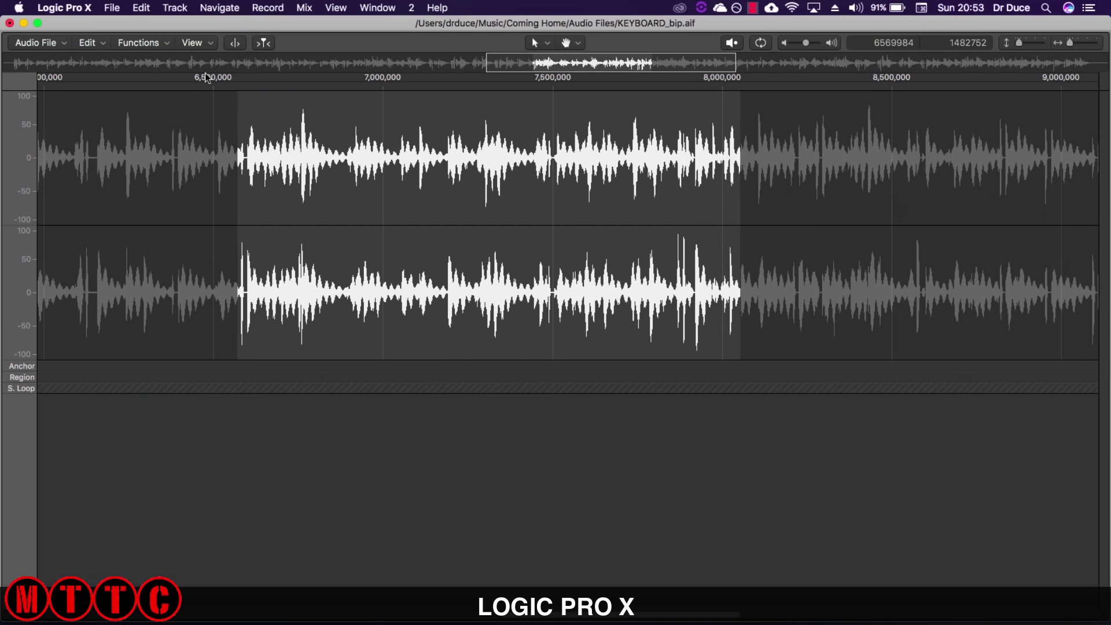
Choose Functions > Change Gain for the marked KEYBOARD_bip section and move the dialog aside.
left_click(139, 42)
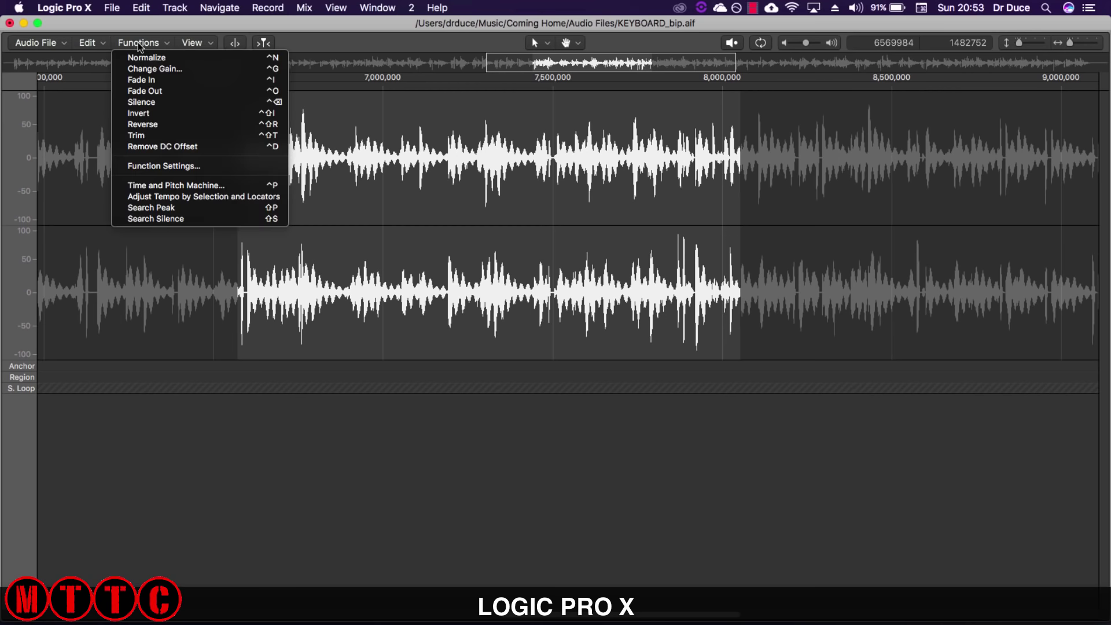
left_click(155, 69)
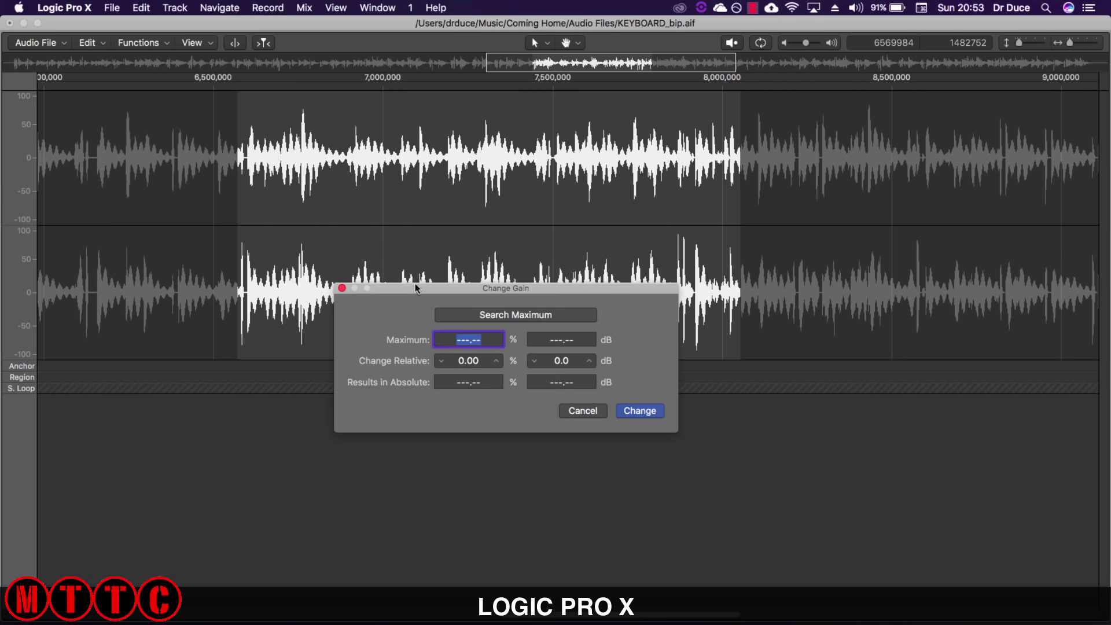
left_click_drag(405, 290, 368, 174)
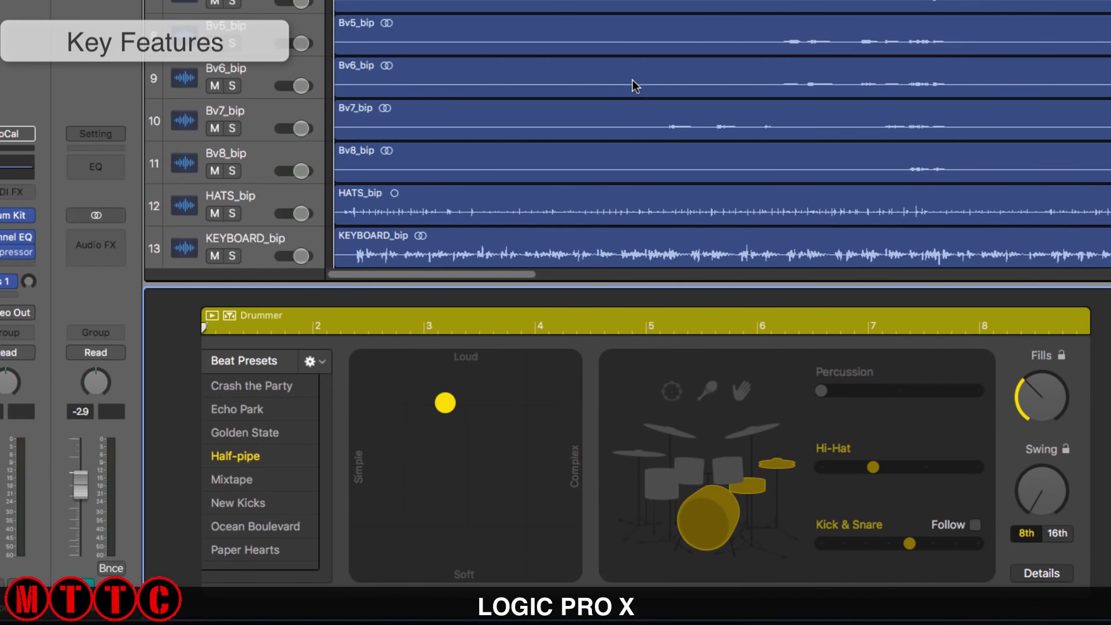
Start playback and bring up the Modifier and Chord Trigger MIDI effect windows.
key("space")
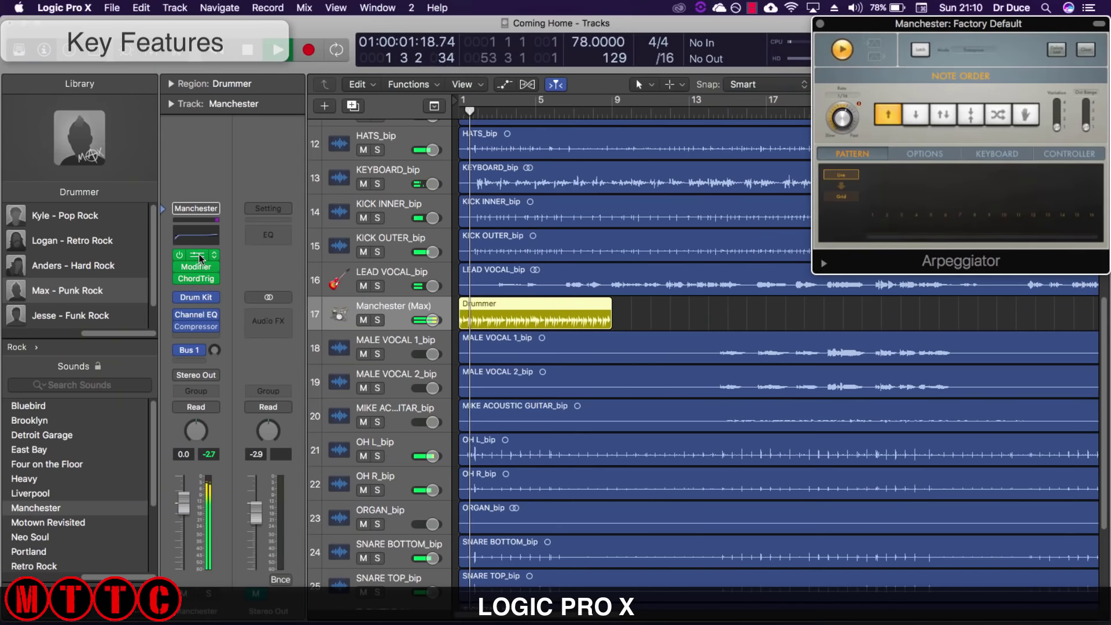
left_click(196, 270)
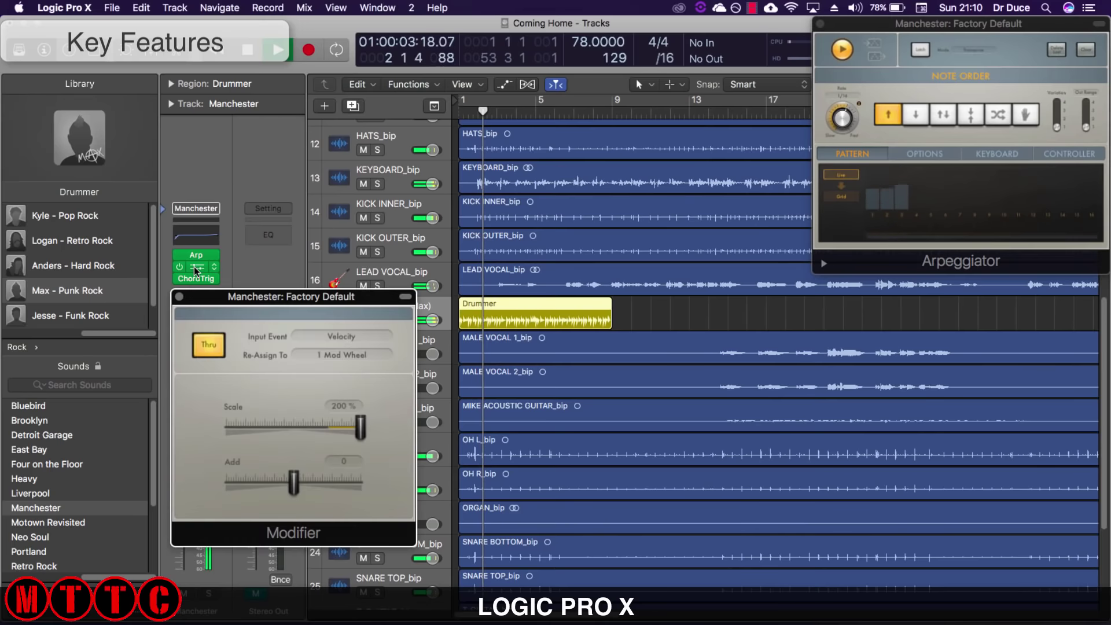
left_click(196, 280)
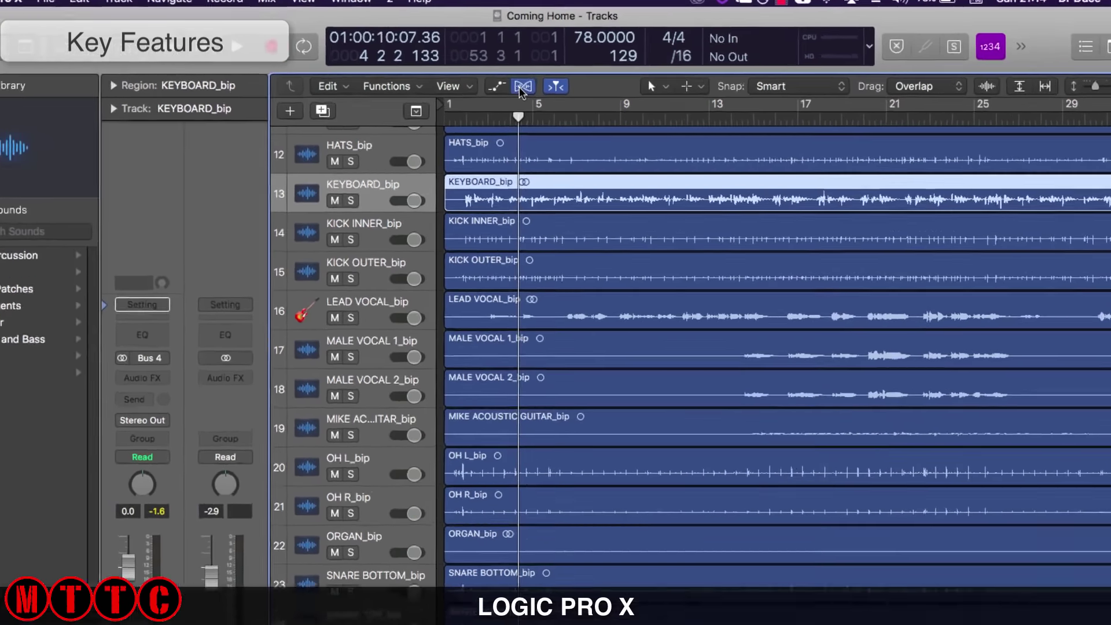
Enable flex editing and switch the KEYBOARD_bip track to Flex Pitch mode.
left_click(522, 87)
left_click(379, 228)
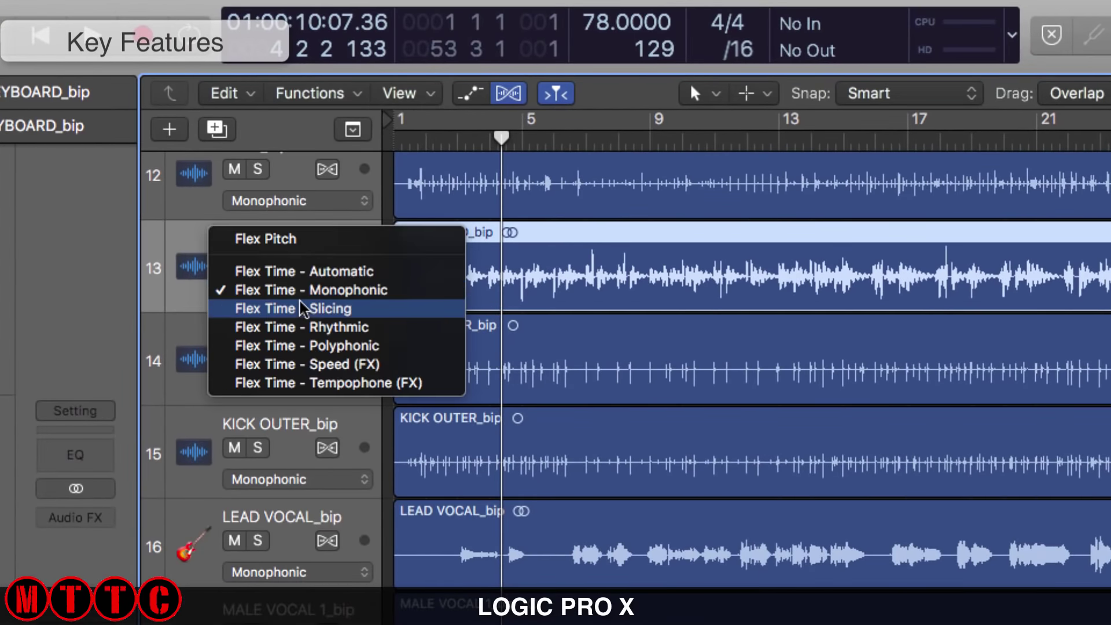
left_click(301, 239)
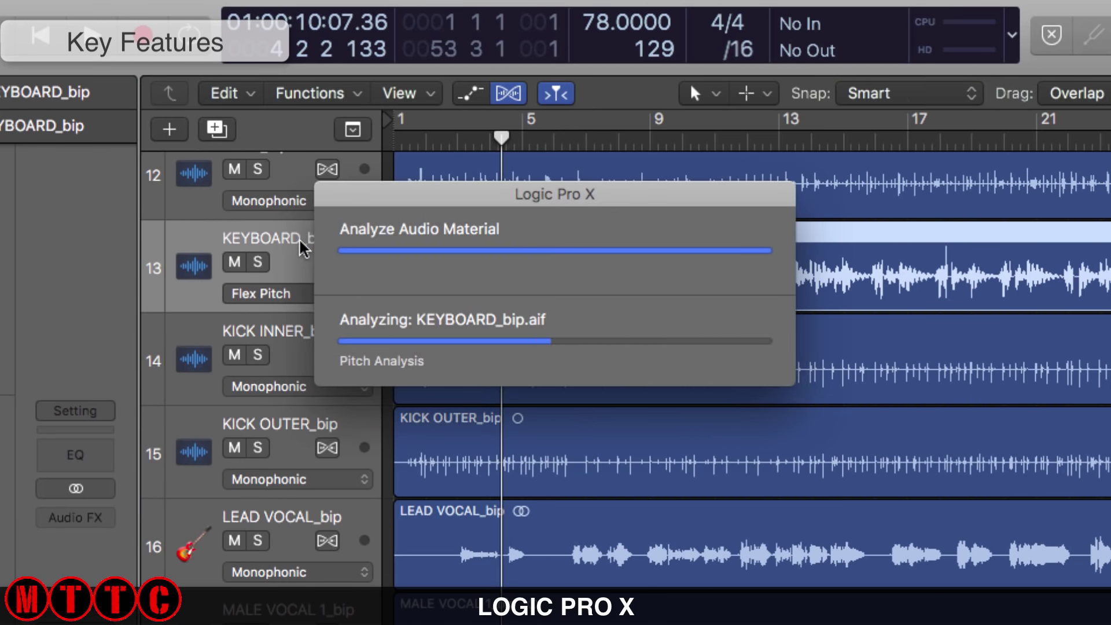